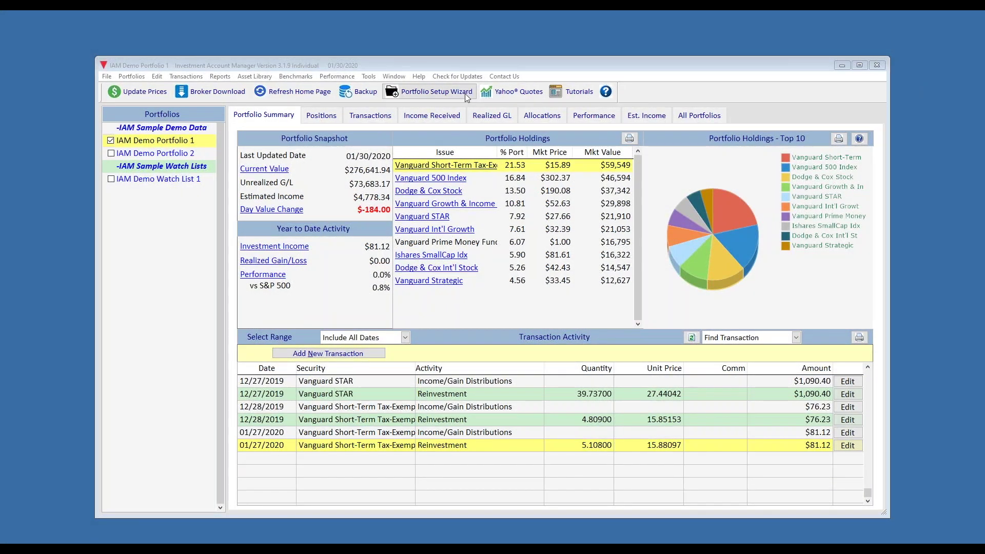
Create a new portfolio named "My Portfolio" with the setup wizard, using the quick setup form to manually enter positions.
left_click(435, 92)
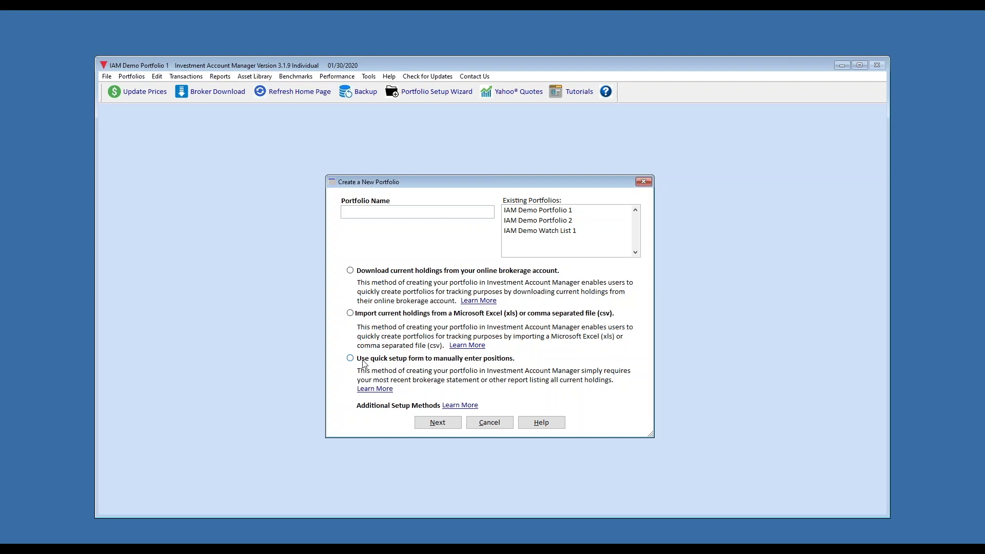
left_click(364, 389)
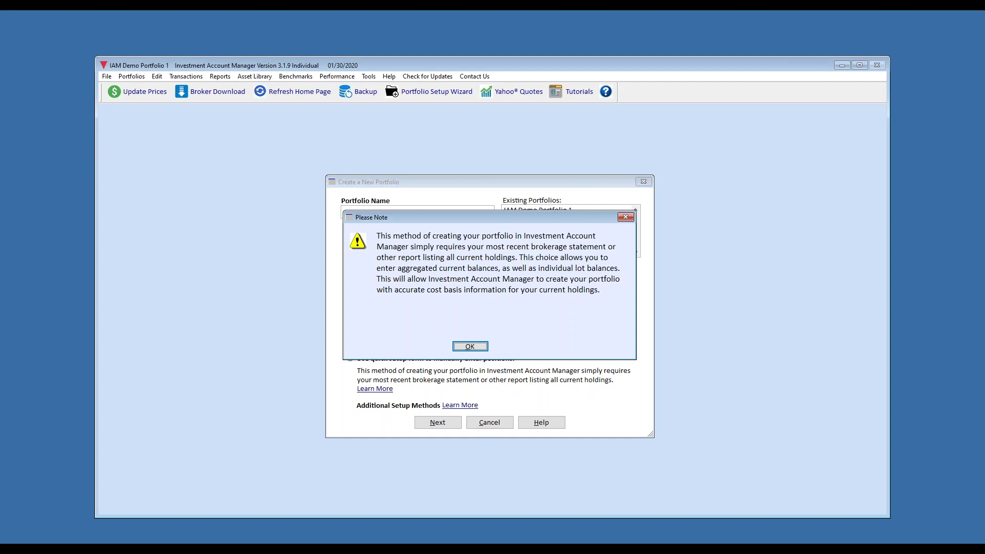
left_click(469, 349)
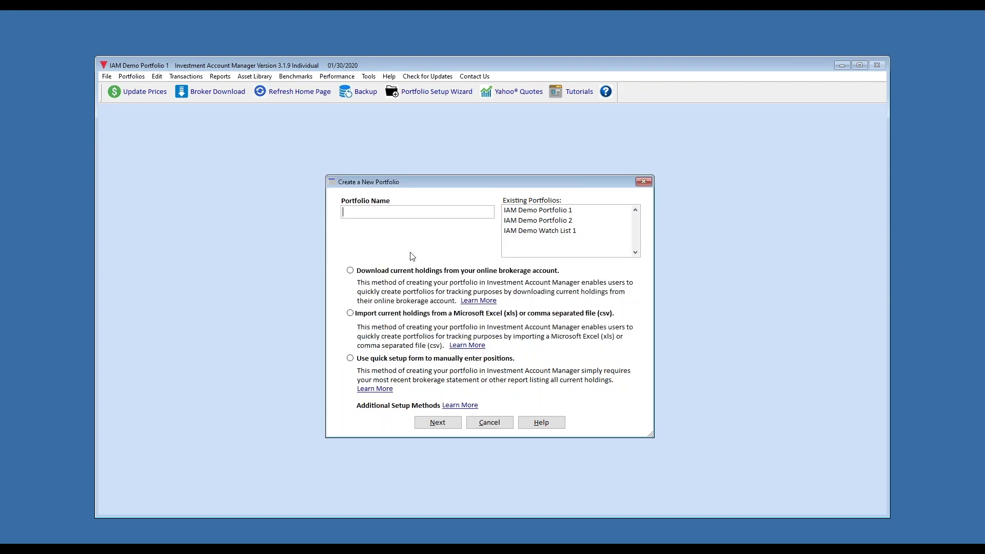
type("My Portfolio")
left_click(350, 360)
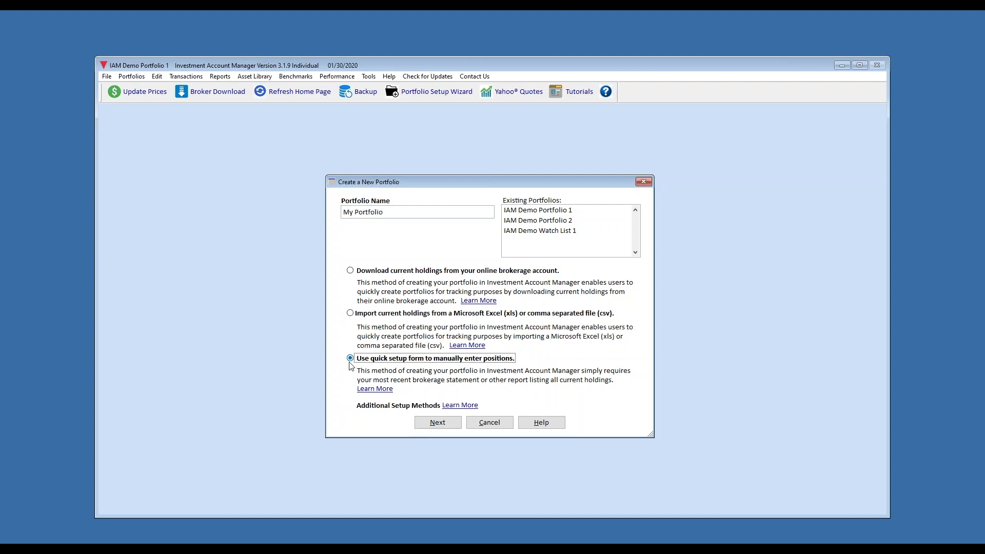
left_click(436, 423)
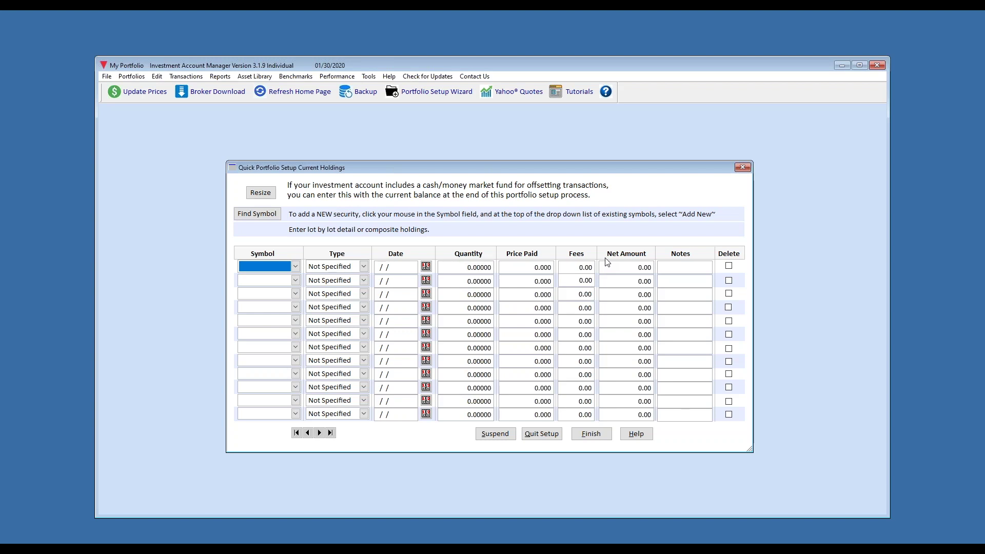
Add a new Mutual Fund security with symbol VDIGX for the first holding, fill its details from Quote Media and save it.
left_click(295, 266)
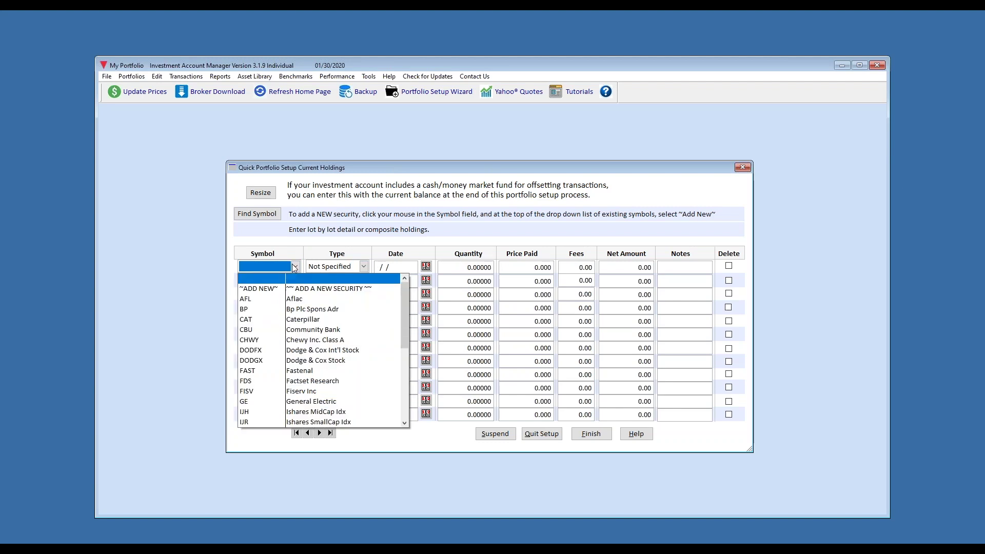
left_click(277, 289)
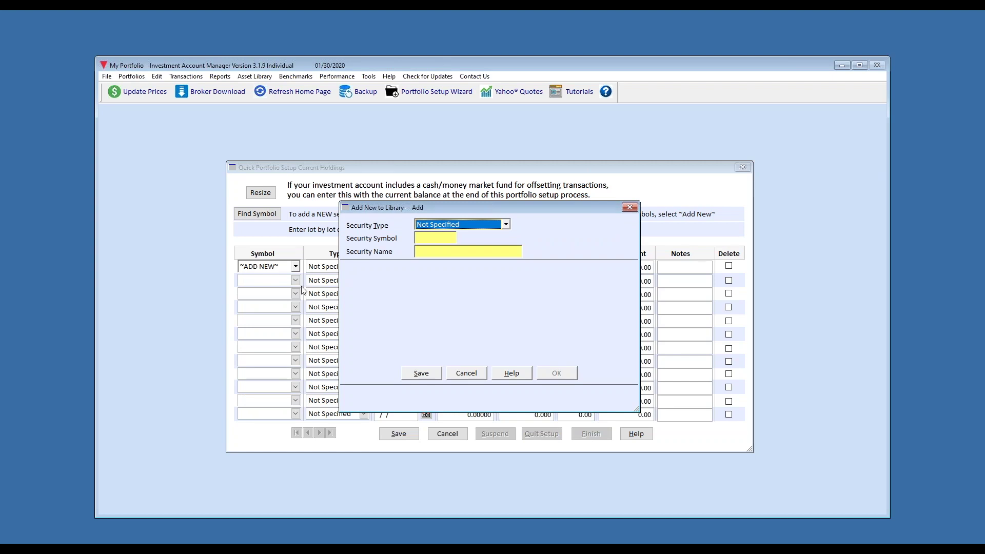
left_click(505, 224)
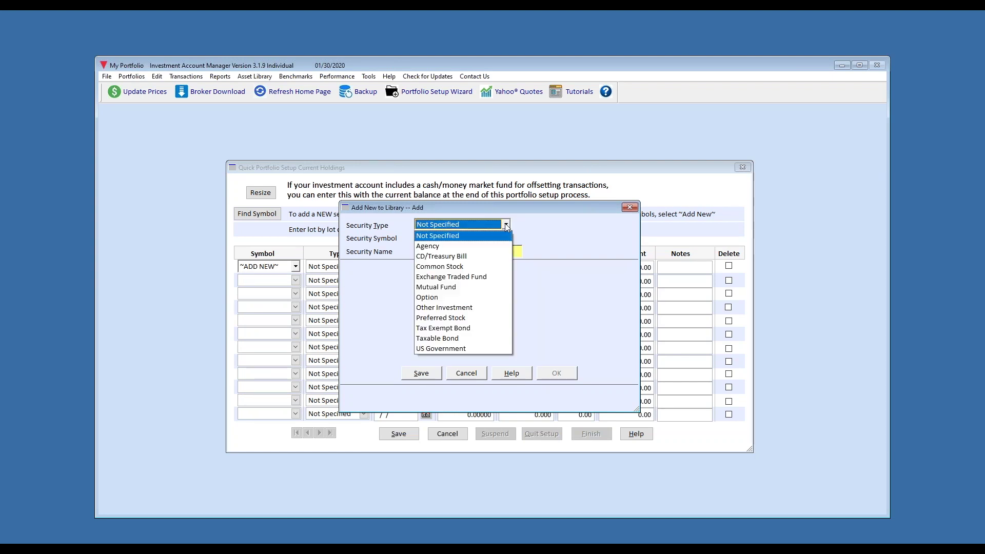
left_click(439, 287)
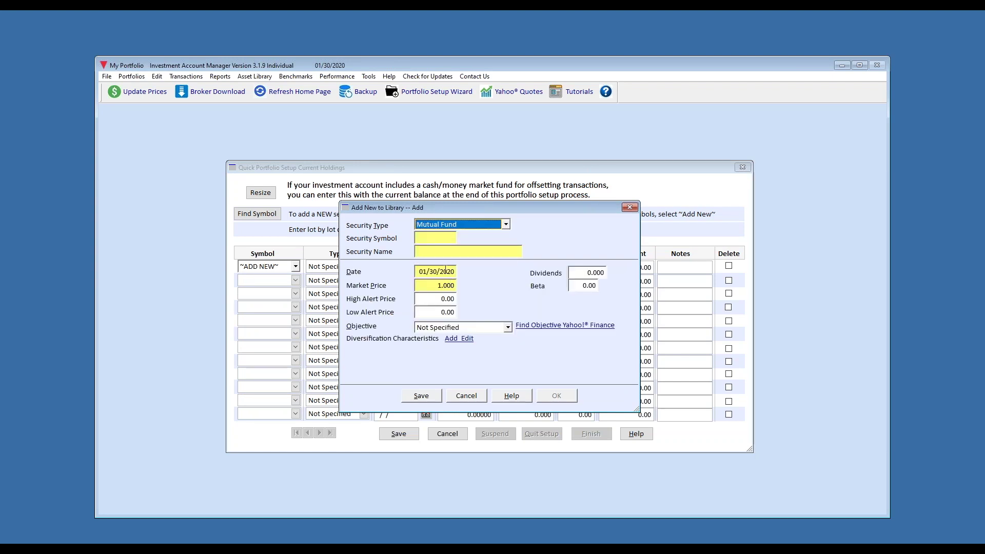
left_click(420, 237)
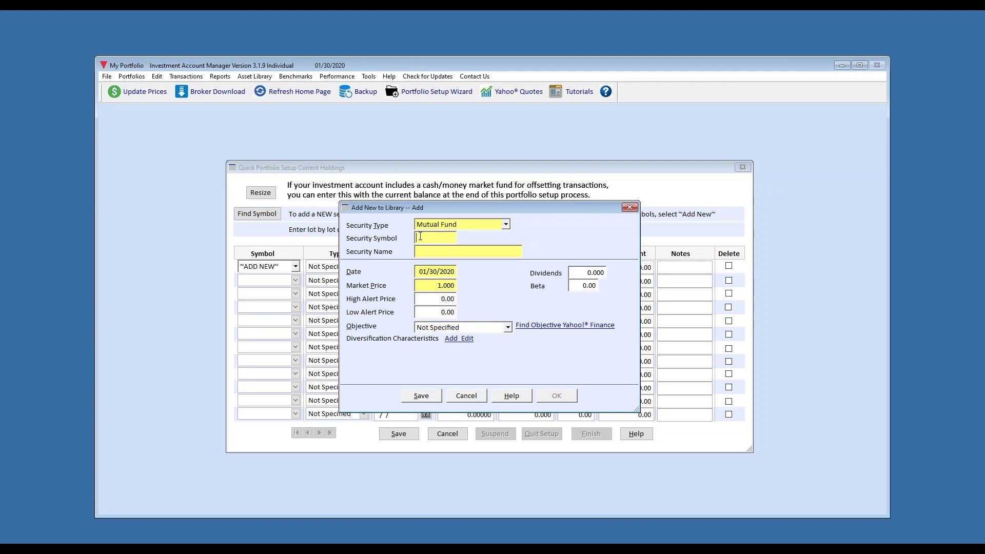
type("VDIGX")
key("Tab")
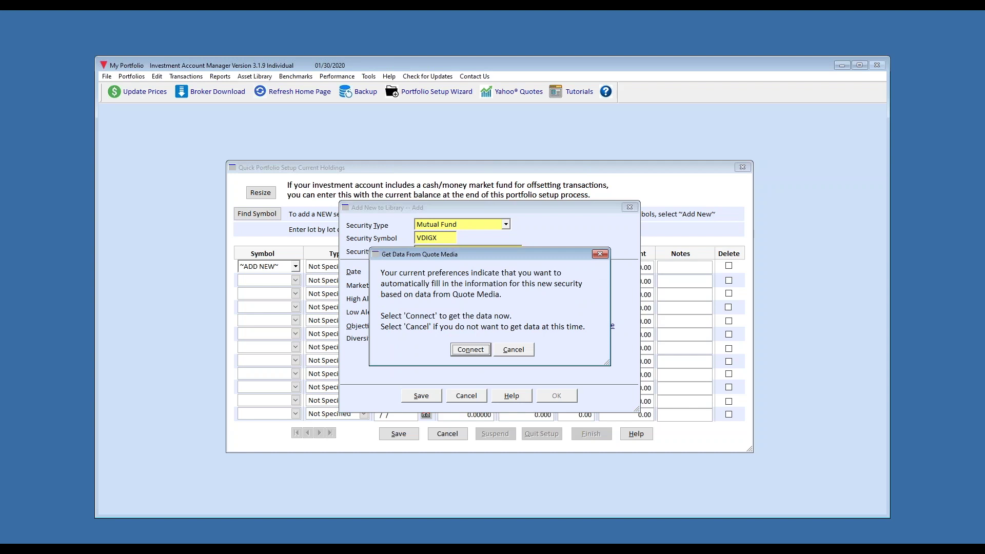
key("Return")
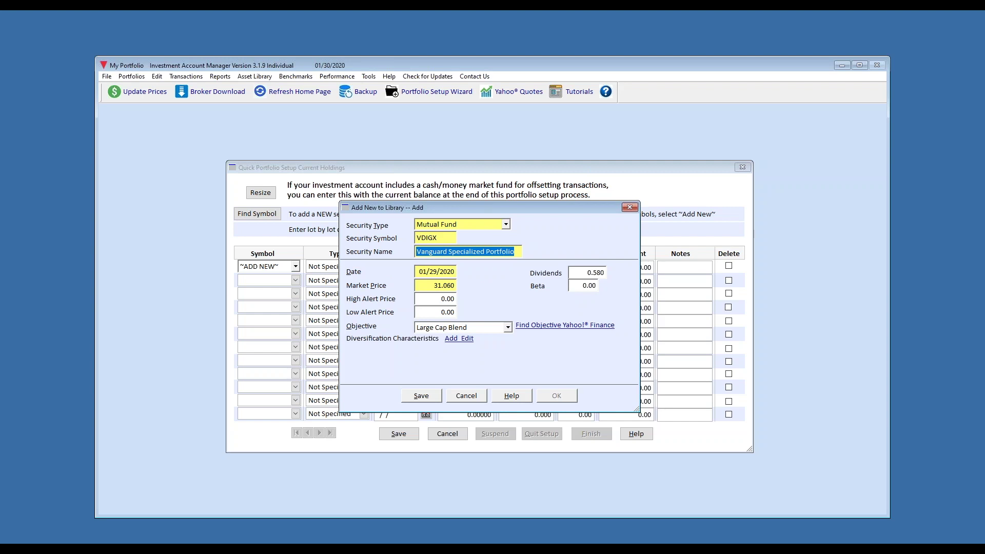
left_click(414, 391)
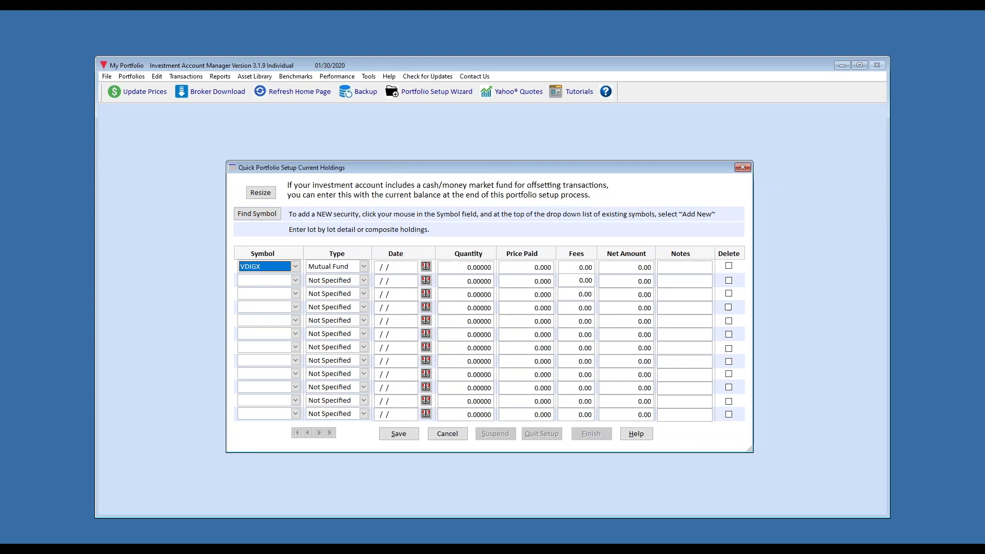
Complete the VDIGX holding with date 05/12/2019, quantity 100, price paid 28.41 and fees of 5.
key("Tab")
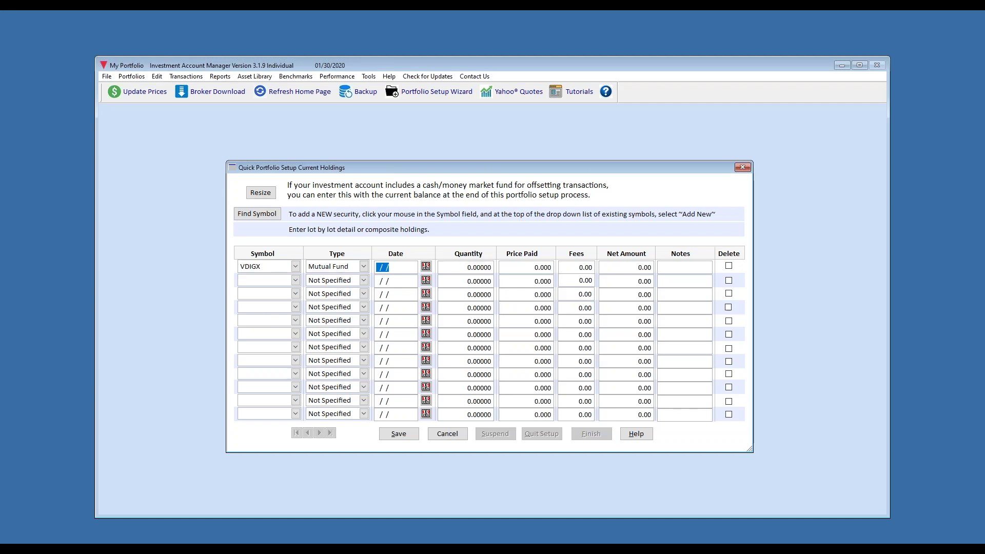
type("05122019100")
key("Tab")
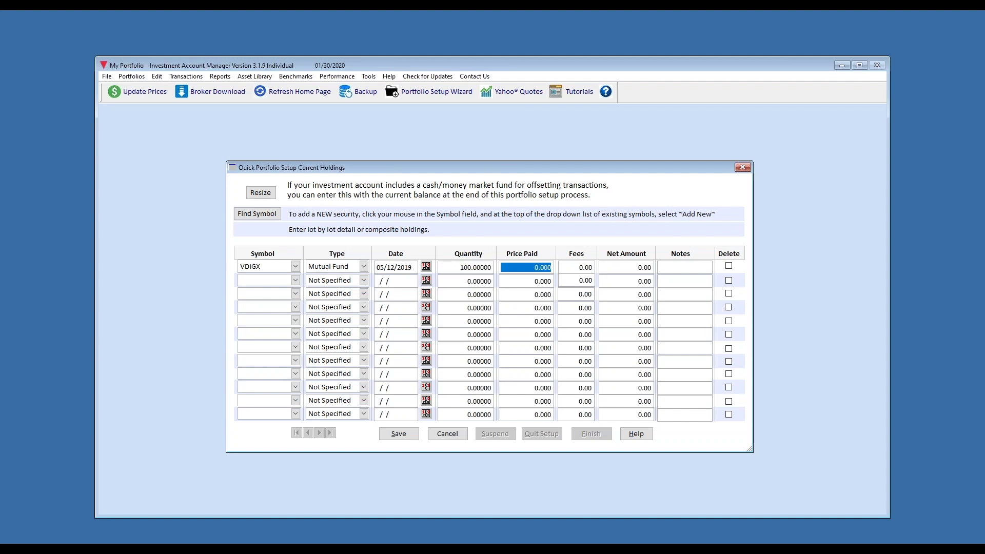
type("28.41")
key("Tab")
type("5")
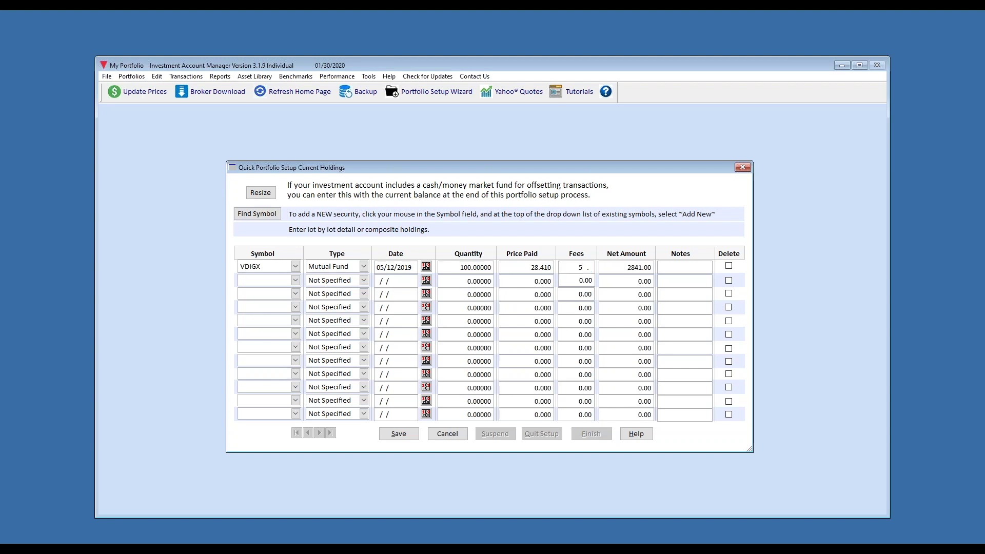
key("Tab")
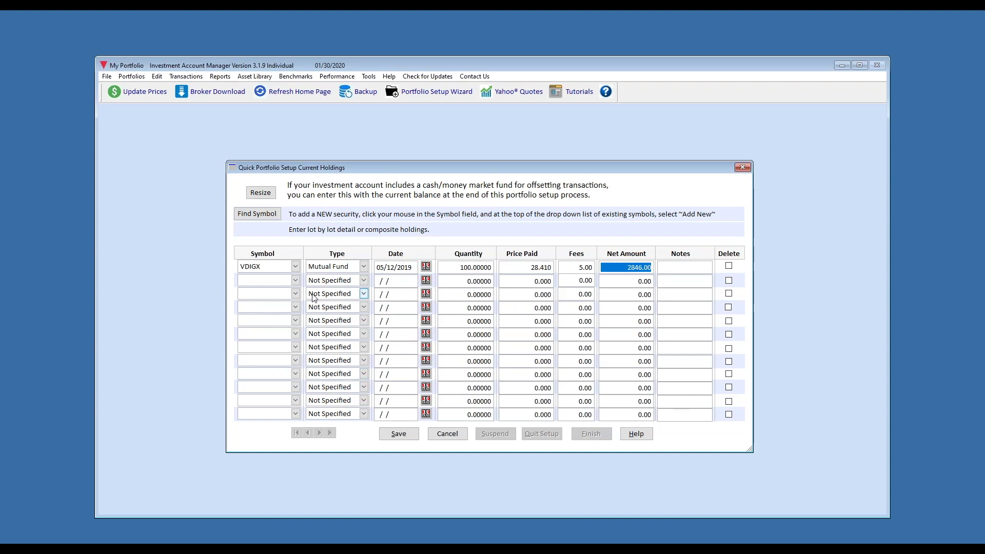
Enter an AFL lot on the second line with date 05/12/2019, quantity 75, price paid 50.49 and fees of 5.
left_click(297, 281)
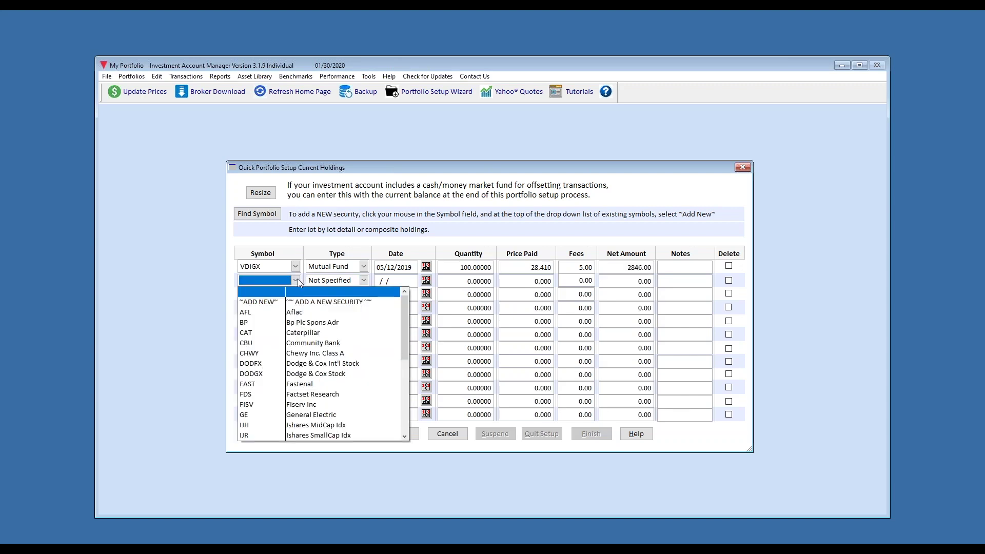
left_click(290, 312)
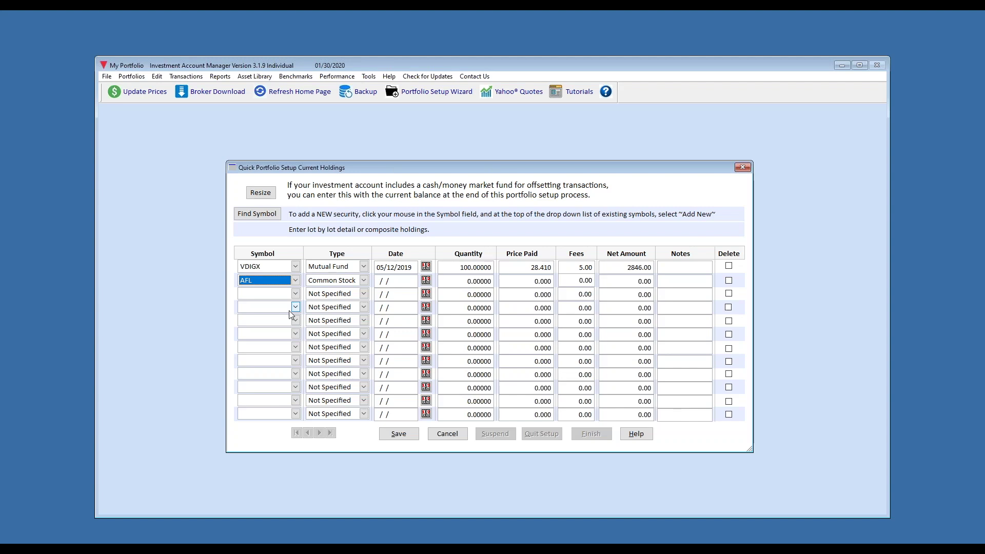
key("Tab")
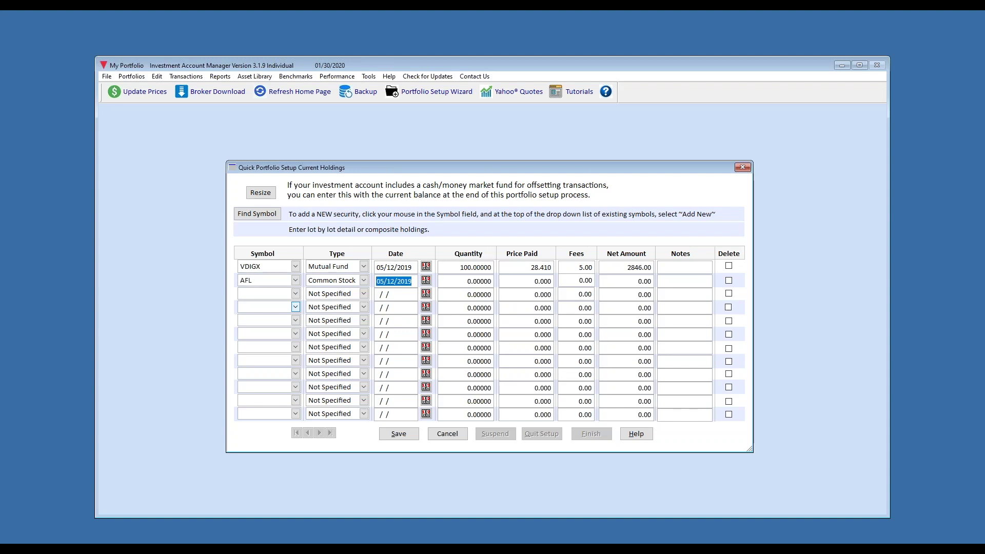
key("Tab")
type("75")
key("Tab")
type("50.49")
key("Tab")
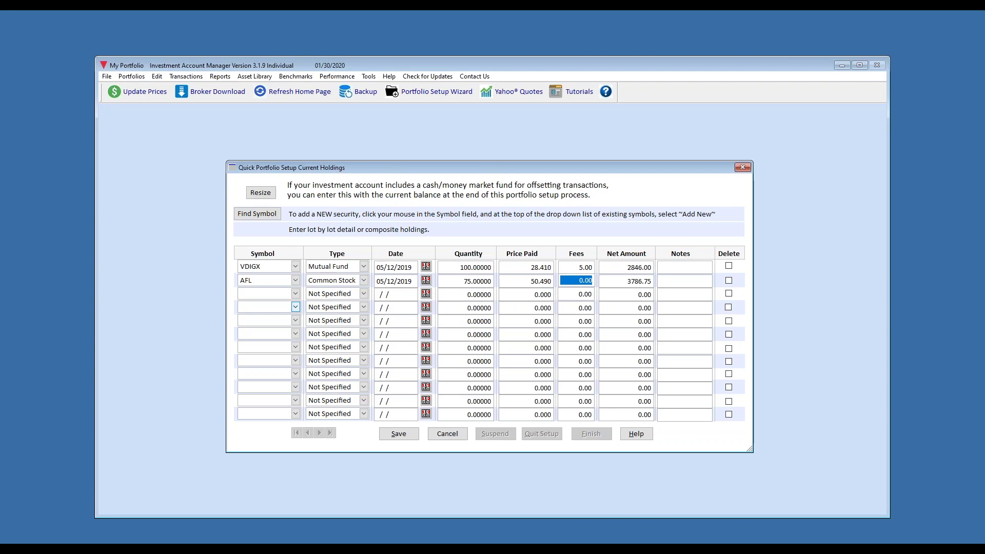
type("5 .")
key("Tab")
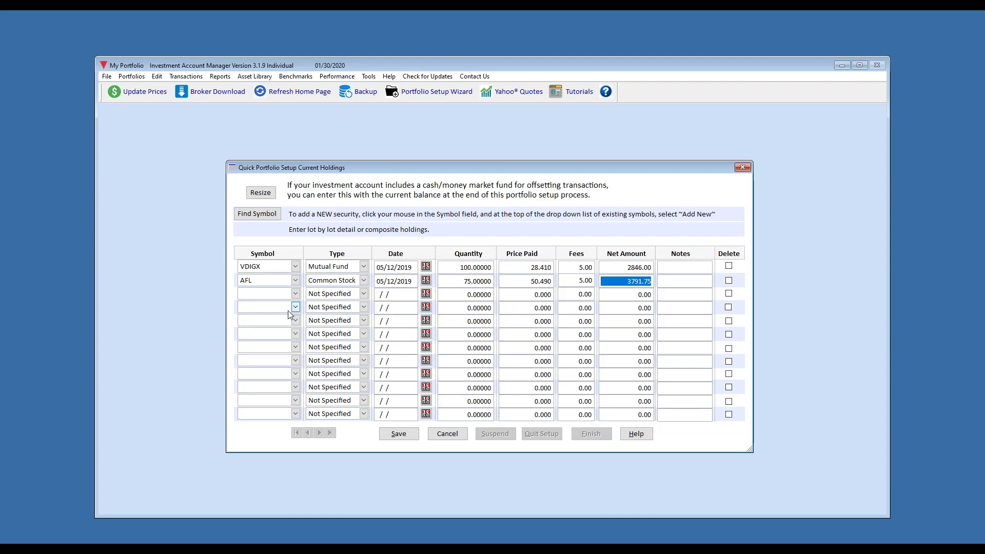
Enter another AFL lot on the third line with date 01/17/2020, quantity 50, price paid 53.42 and fees of 5.
left_click(296, 296)
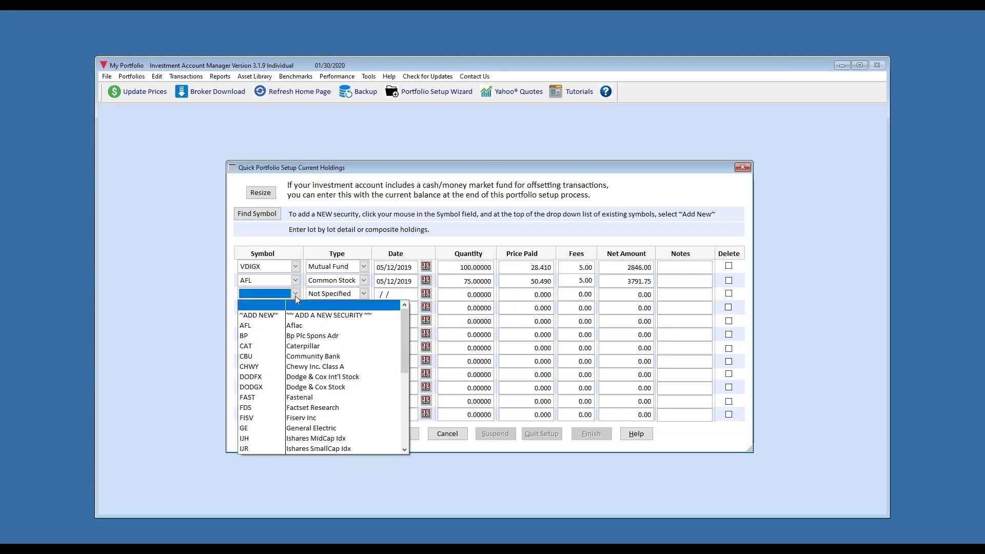
left_click(274, 326)
key("Tab")
type("0117/202050")
key("Tab")
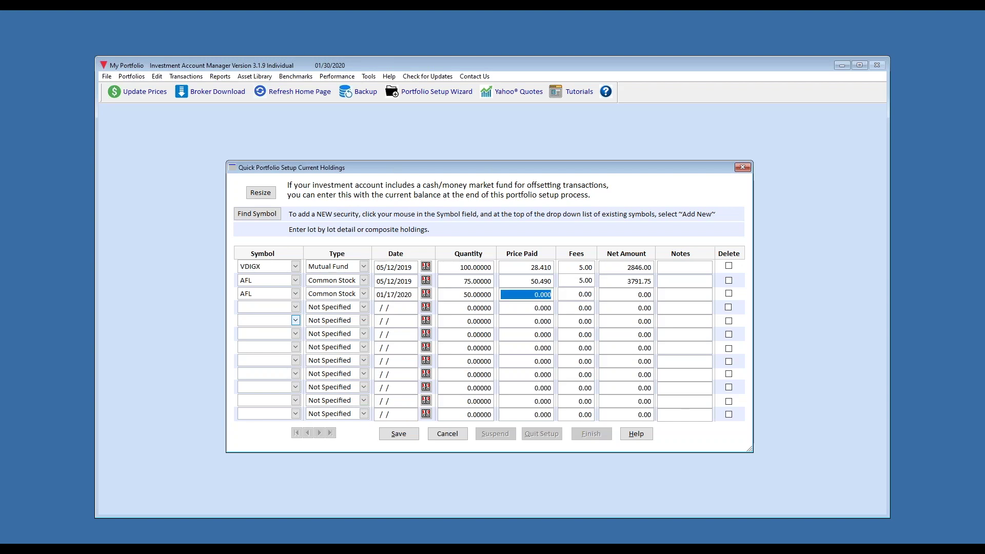
type("53.42")
key("Tab")
type("5")
key("Tab")
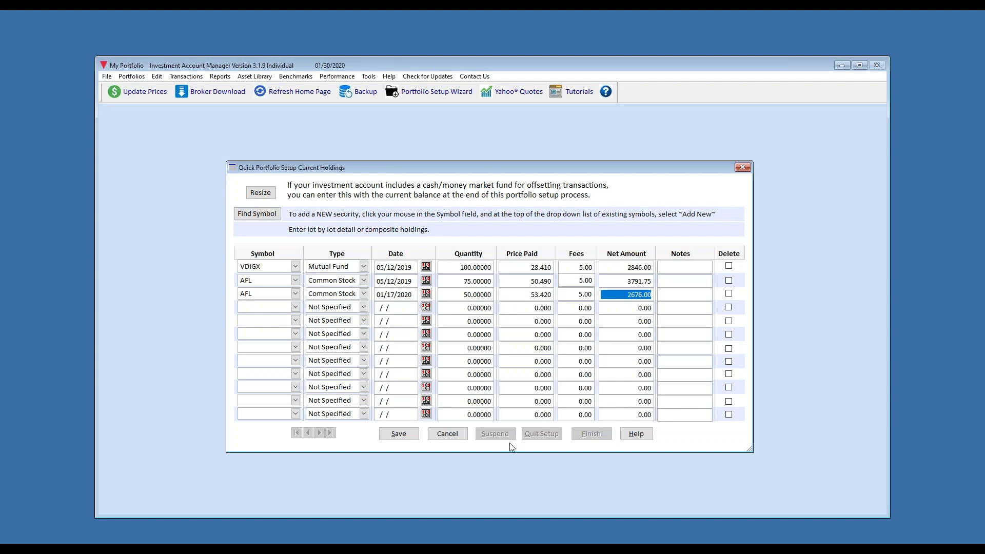
Save the entered holding records and finish the current holdings setup.
left_click(400, 435)
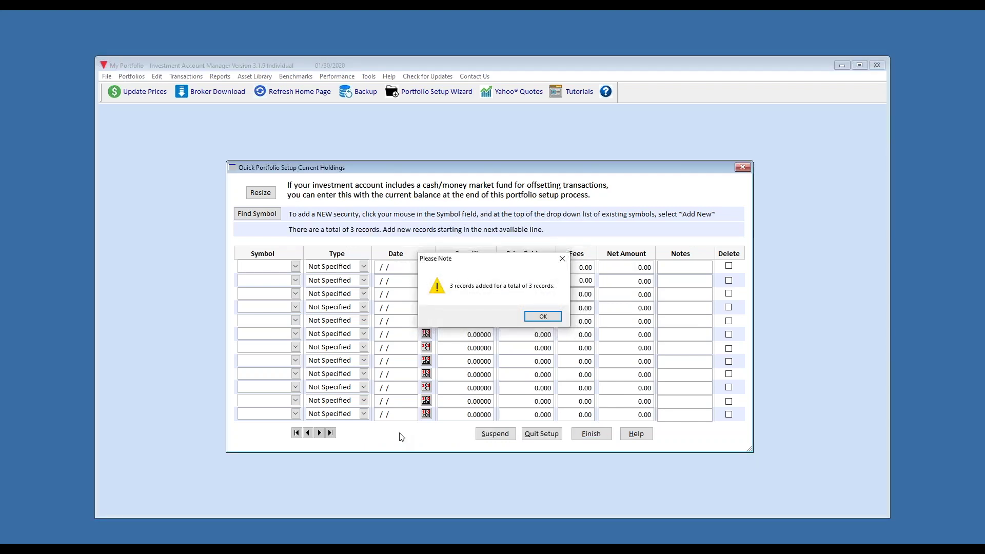
left_click(539, 317)
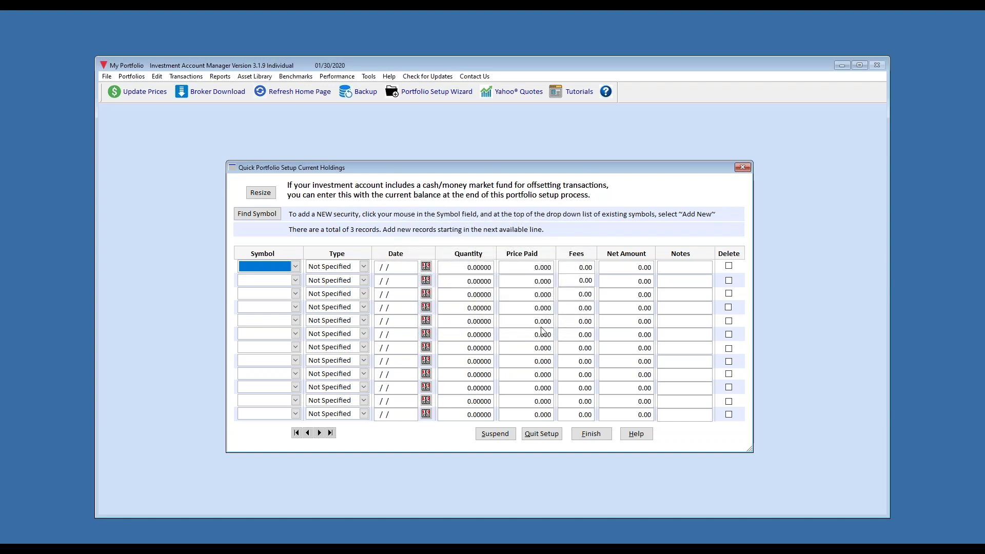
left_click(589, 434)
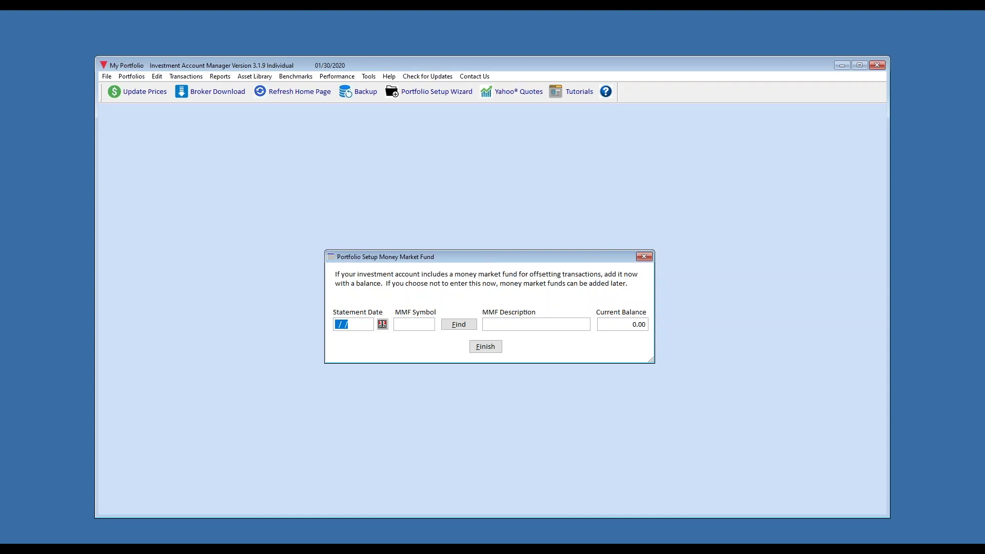
Add money market fund CASH$1 described as "account cash" with statement date 01/30/2020 and balance 5000, then save and finish the setup.
type("01/30/2020")
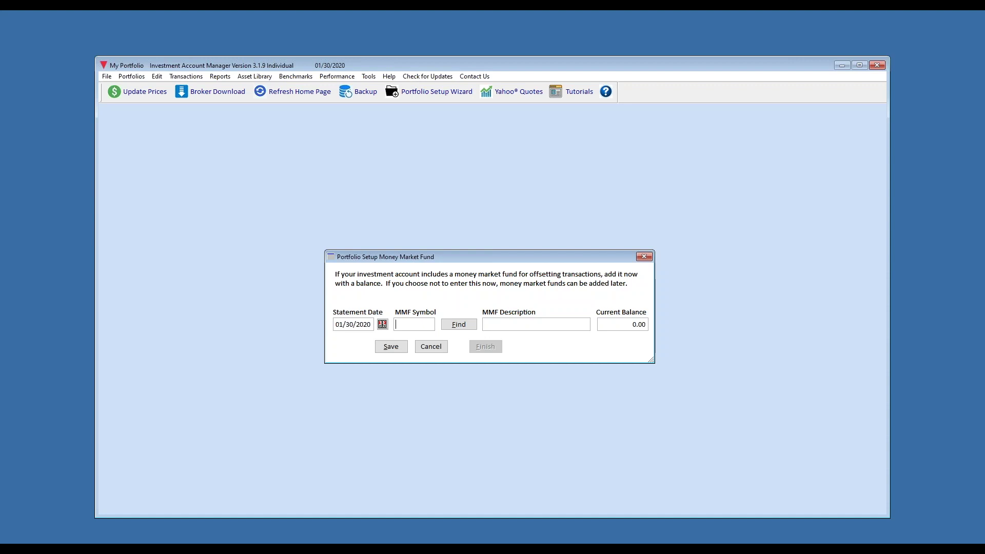
type("CASH$1")
type("account")
type(" cash")
key("Tab")
type("5000 .")
key("Tab")
key("Return")
key("Return")
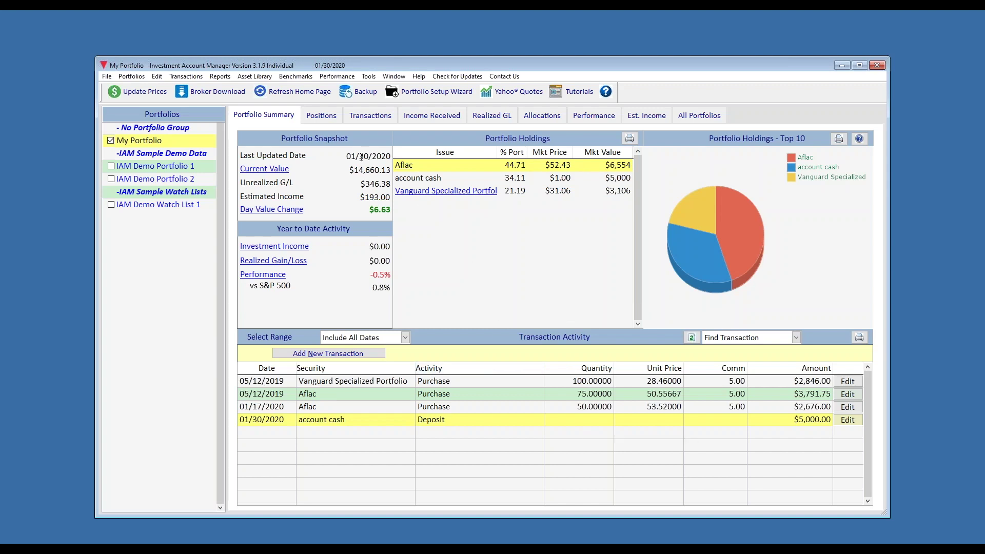
Review the new portfolio's positions appraisal report and return to the portfolio summary.
left_click(336, 119)
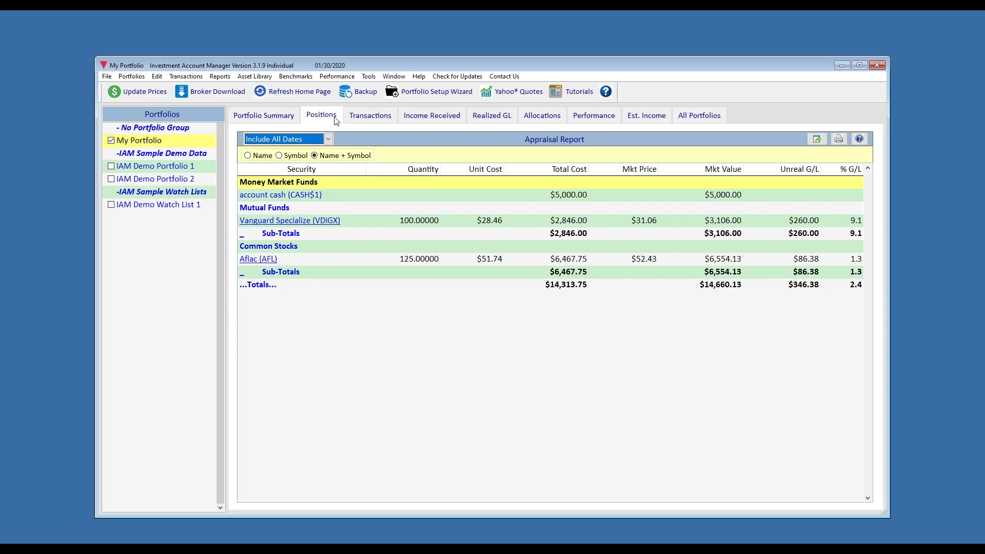
left_click(286, 114)
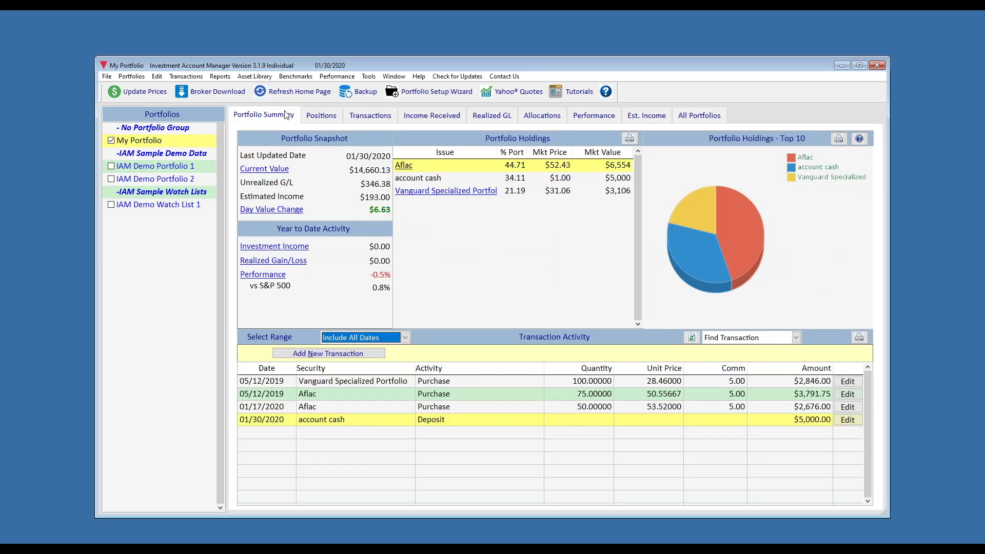